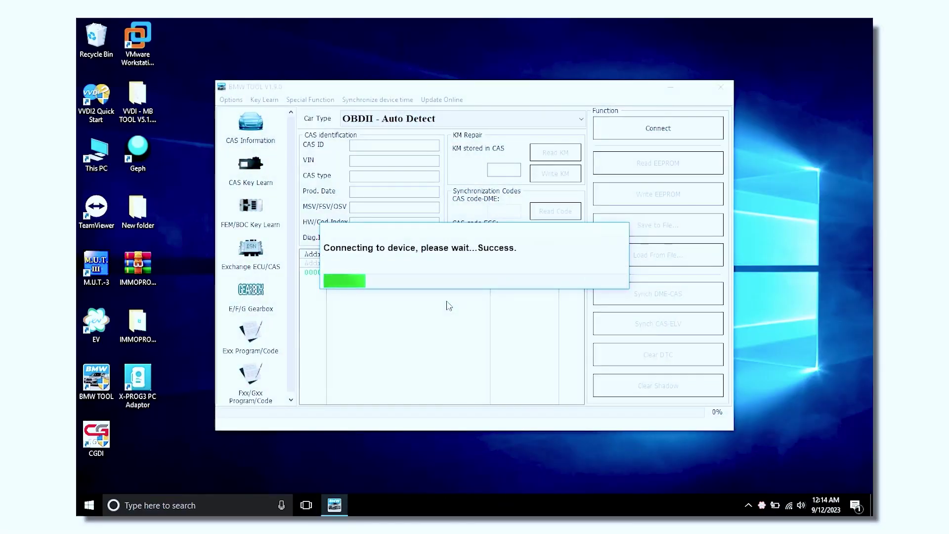
# - Open the FEM/BDC Key Learn functions for the F020 FEM
pyautogui.click(245, 227)
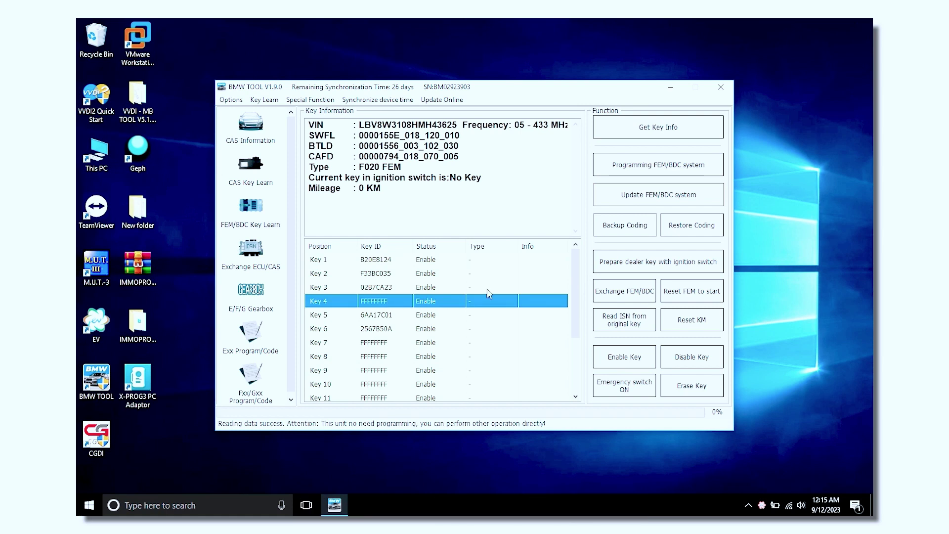
# - Prepare a dealer key with ignition on, choosing 'Have a working key' and confirming it's inserted
pyautogui.click(637, 263)
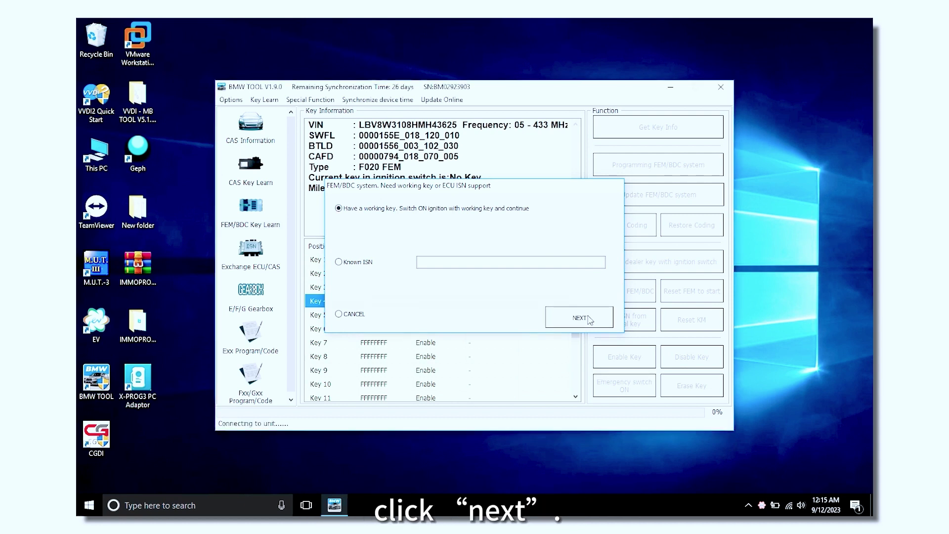
pyautogui.click(579, 318)
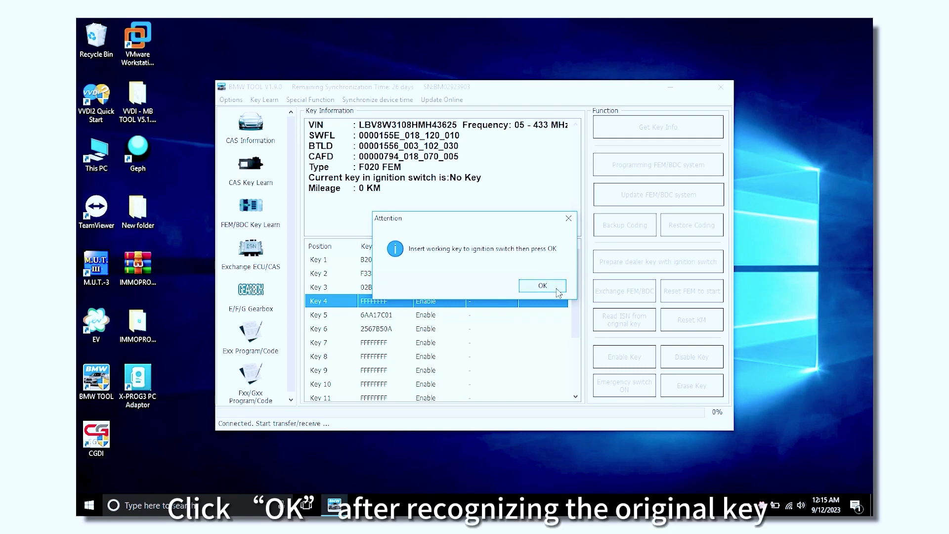
pyautogui.click(558, 292)
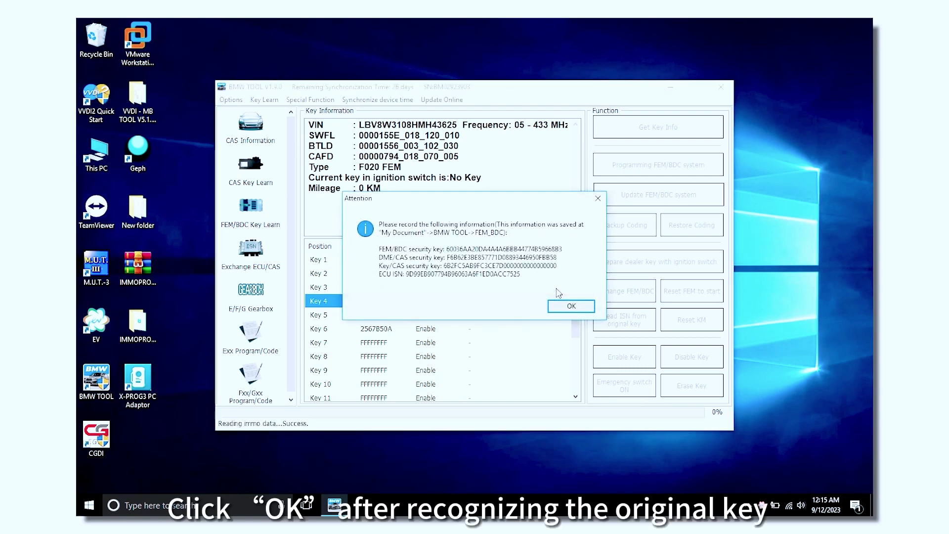